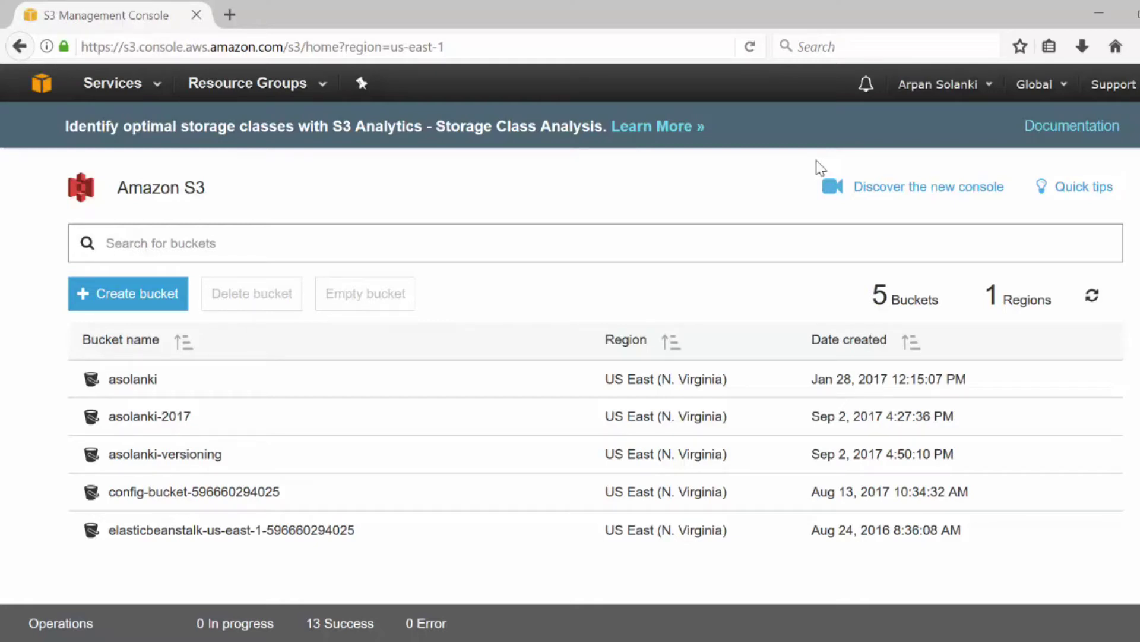
# Create a new S3 bucket named asolanki-website
pyautogui.click(132, 307)
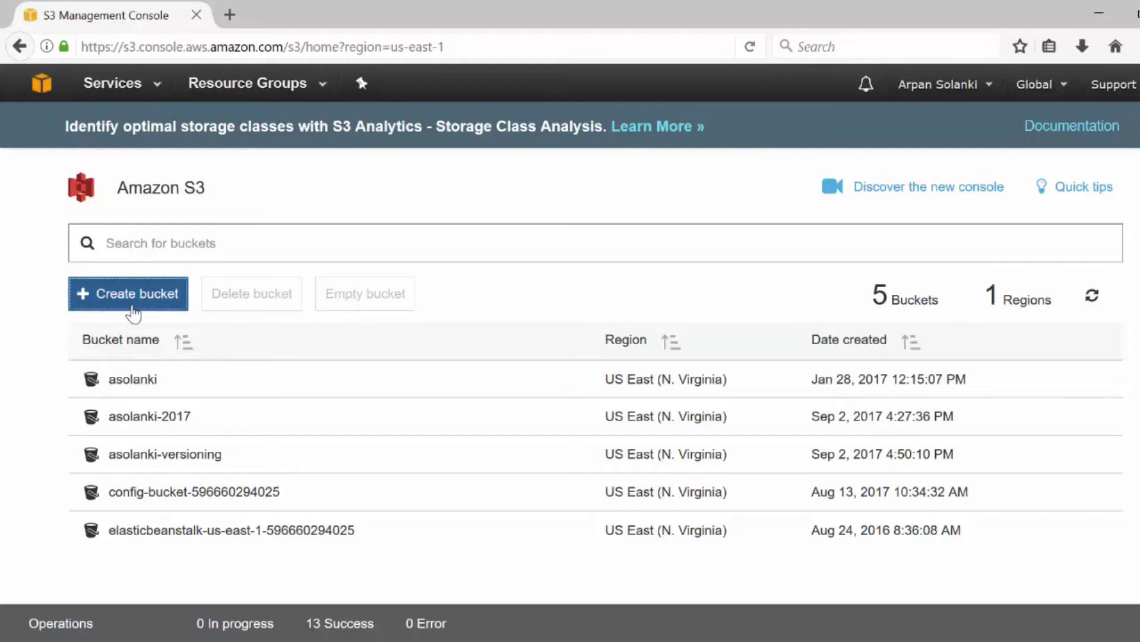
pyautogui.write('asolanki-website')
pyautogui.click(404, 573)
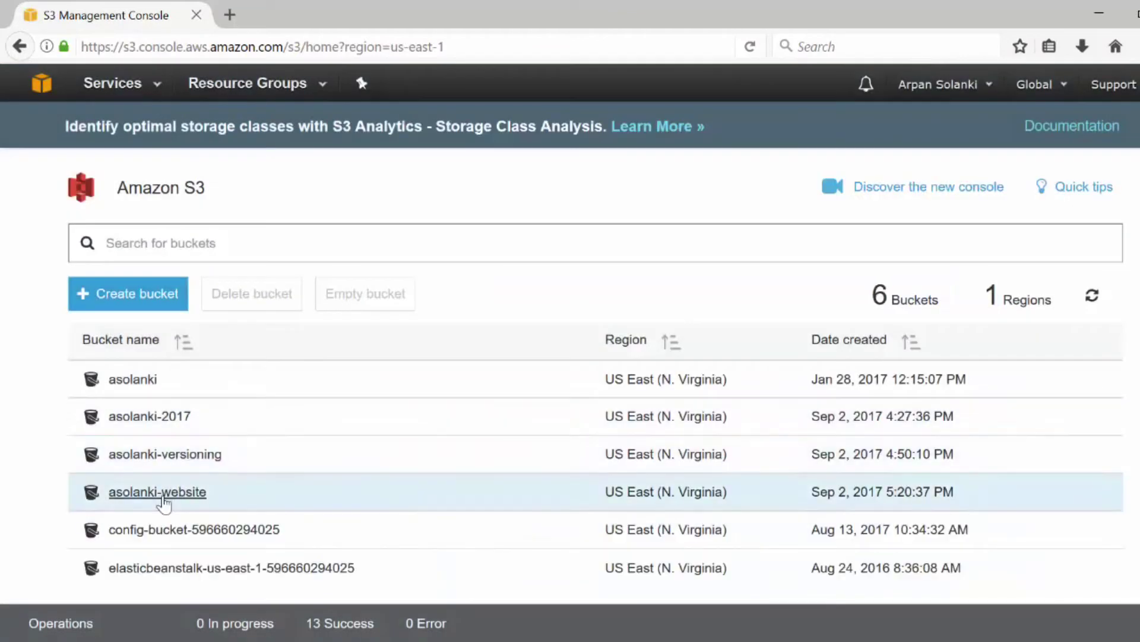
# Upload the error and index HTML files from the Pictures folder to the asolanki-website bucket
pyautogui.click(165, 455)
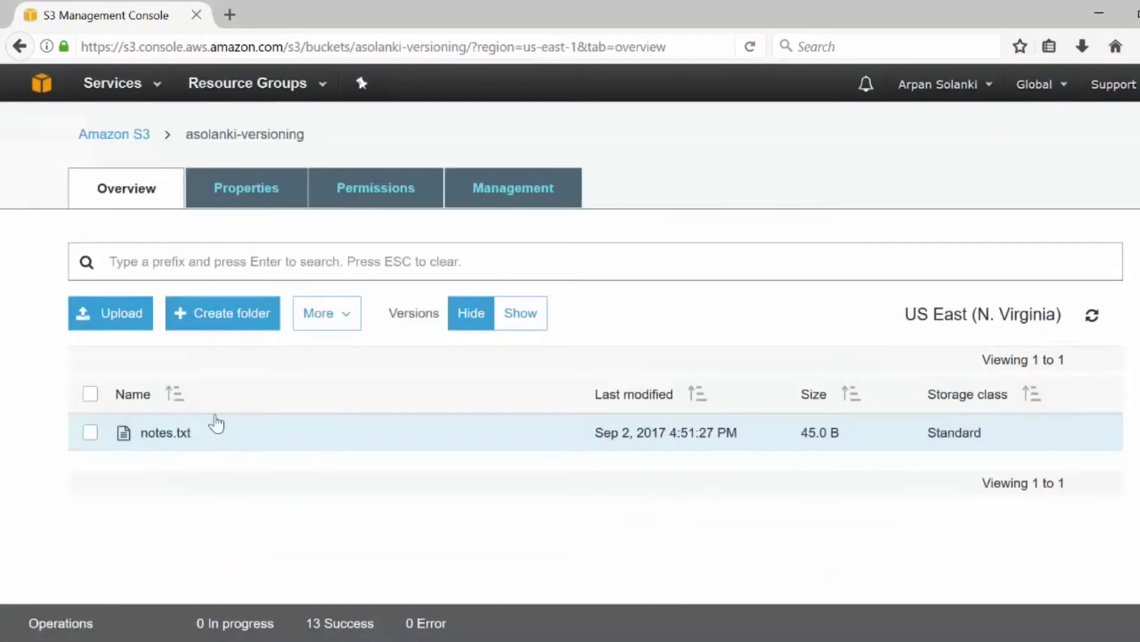
pyautogui.click(142, 140)
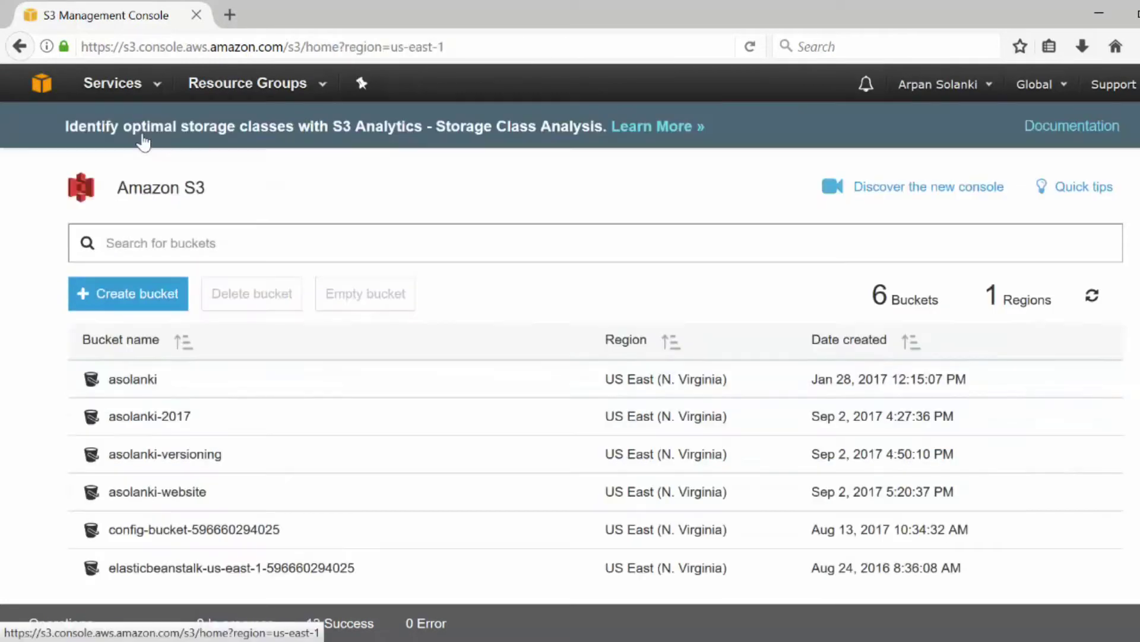
pyautogui.click(160, 497)
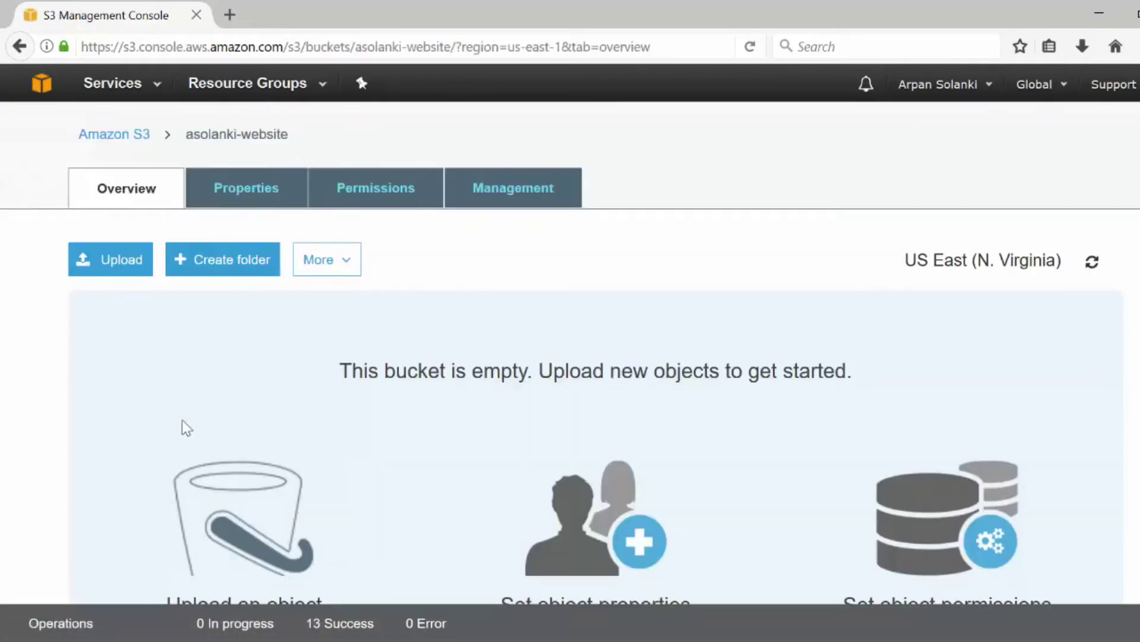
pyautogui.click(121, 262)
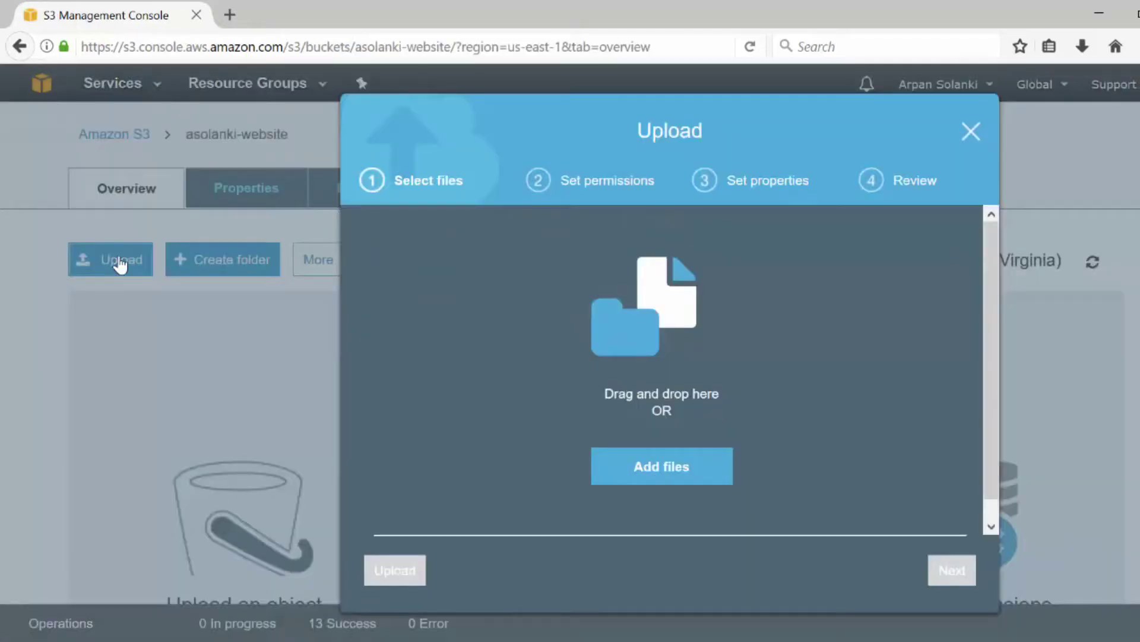
pyautogui.click(668, 465)
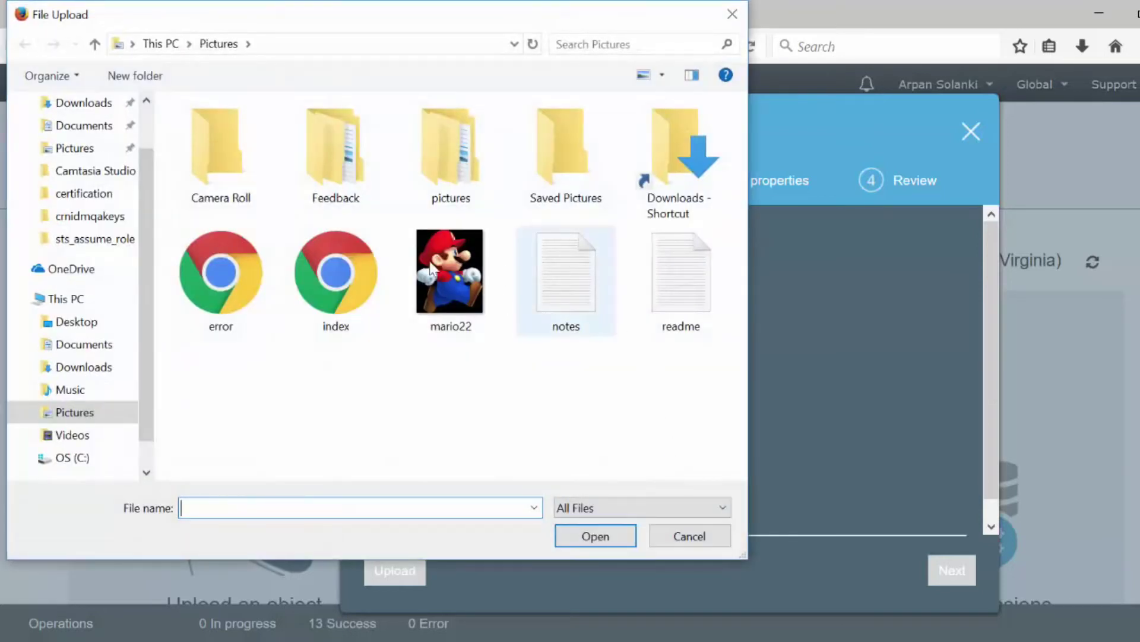
pyautogui.click(235, 303)
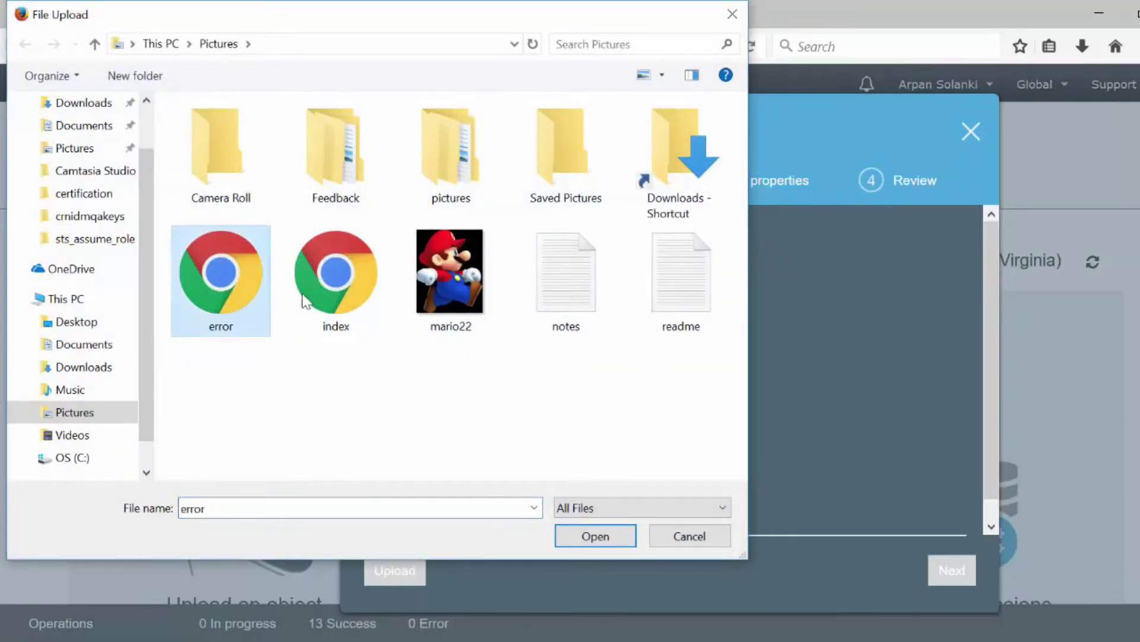
pyautogui.keyDown('ctrl'); pyautogui.click(340, 295); pyautogui.keyUp('ctrl')
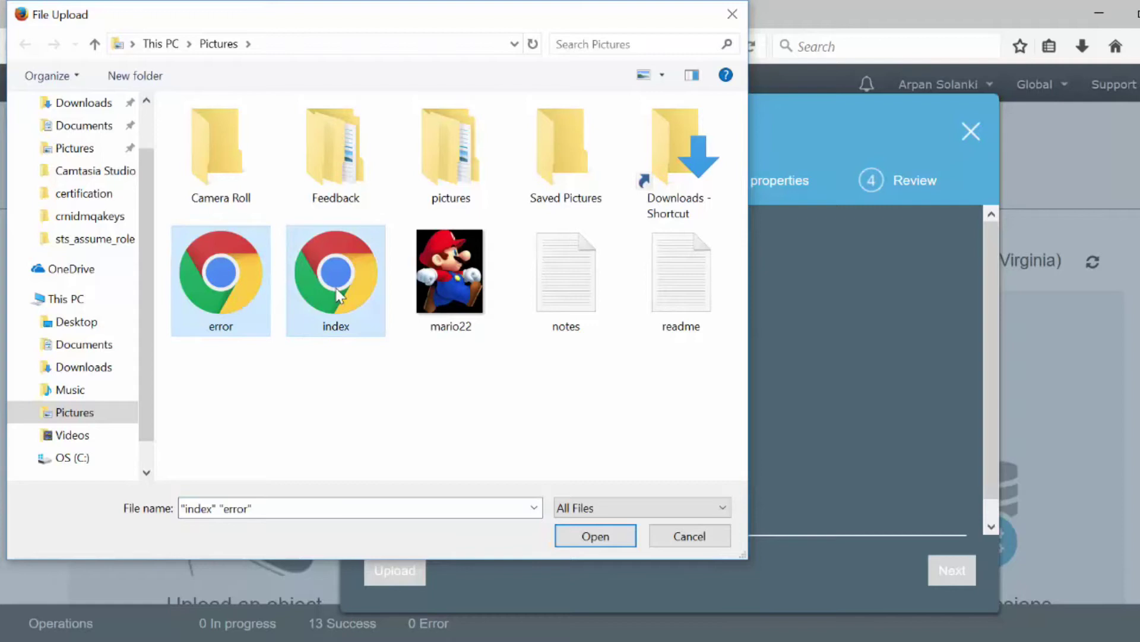
pyautogui.click(587, 543)
pyautogui.click(396, 570)
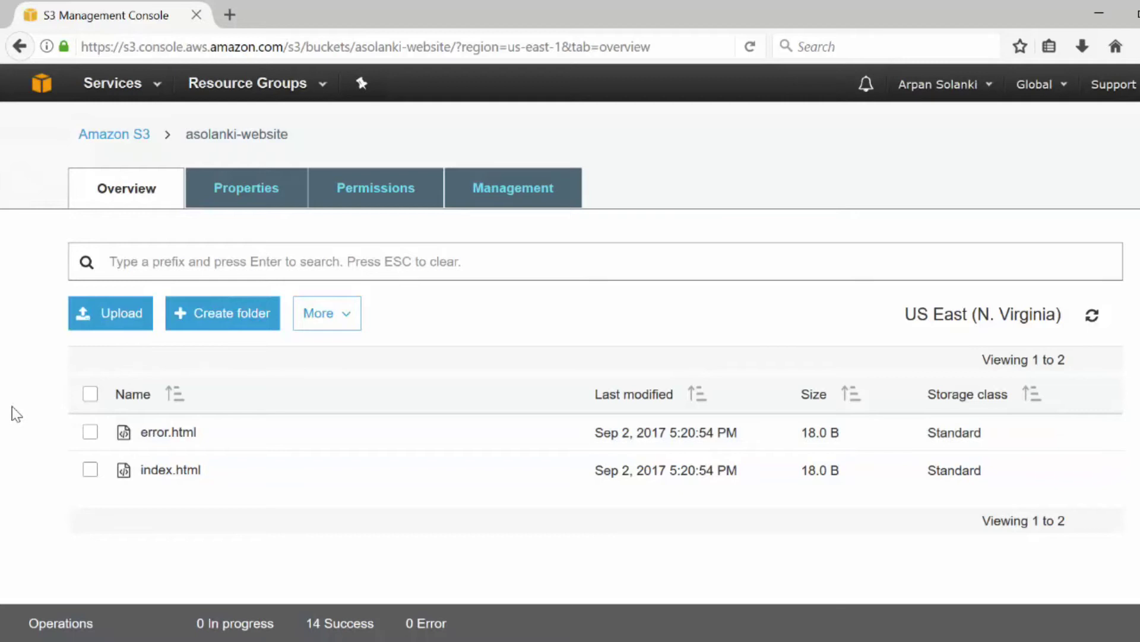
# Enable static website hosting on the bucket with index.html as index document and error.html as error document, and save
pyautogui.click(250, 202)
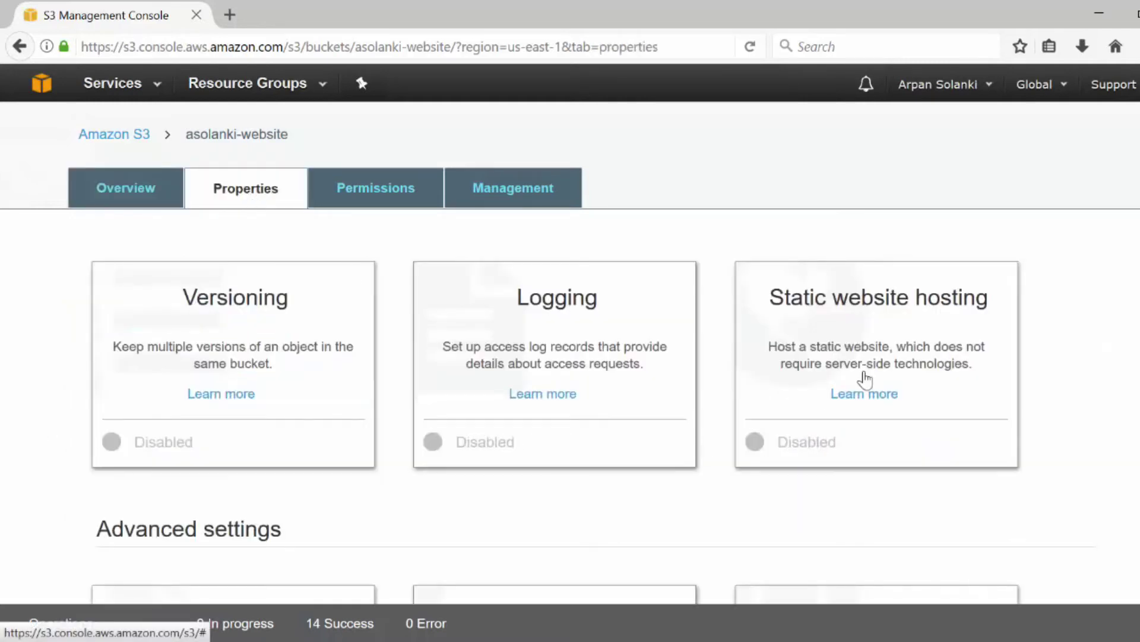
pyautogui.click(871, 306)
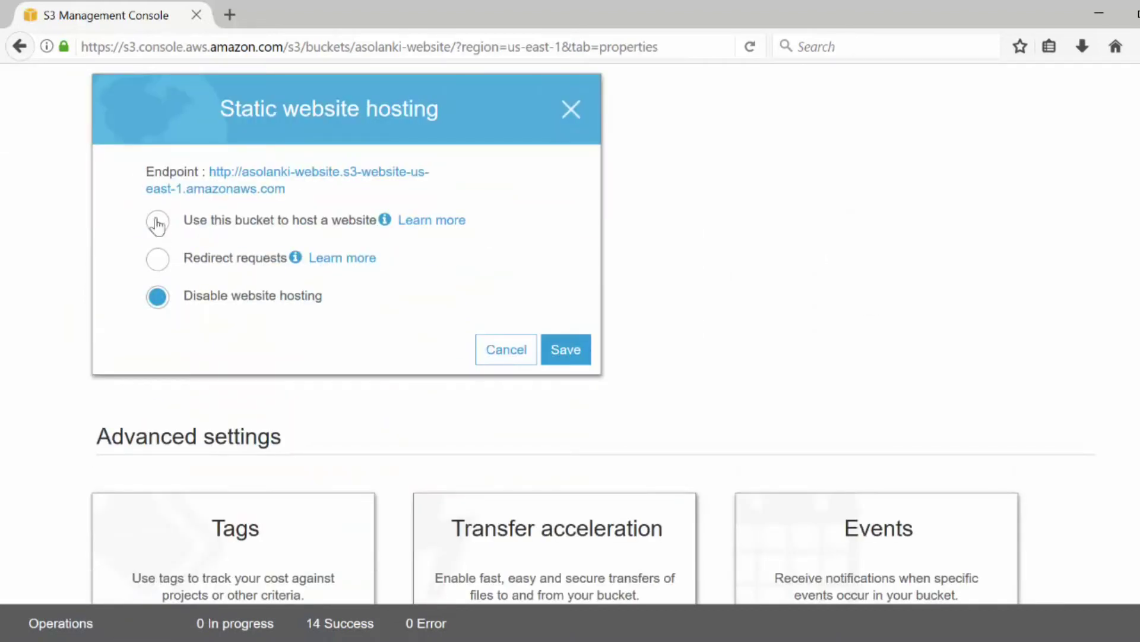
pyautogui.click(158, 223)
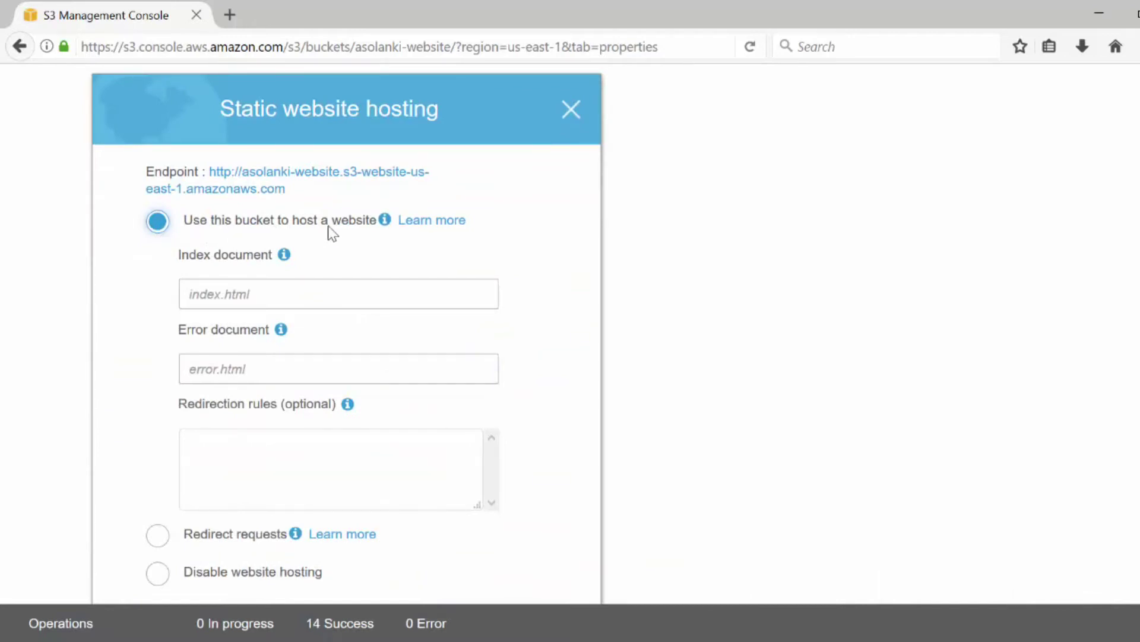
pyautogui.click(261, 295)
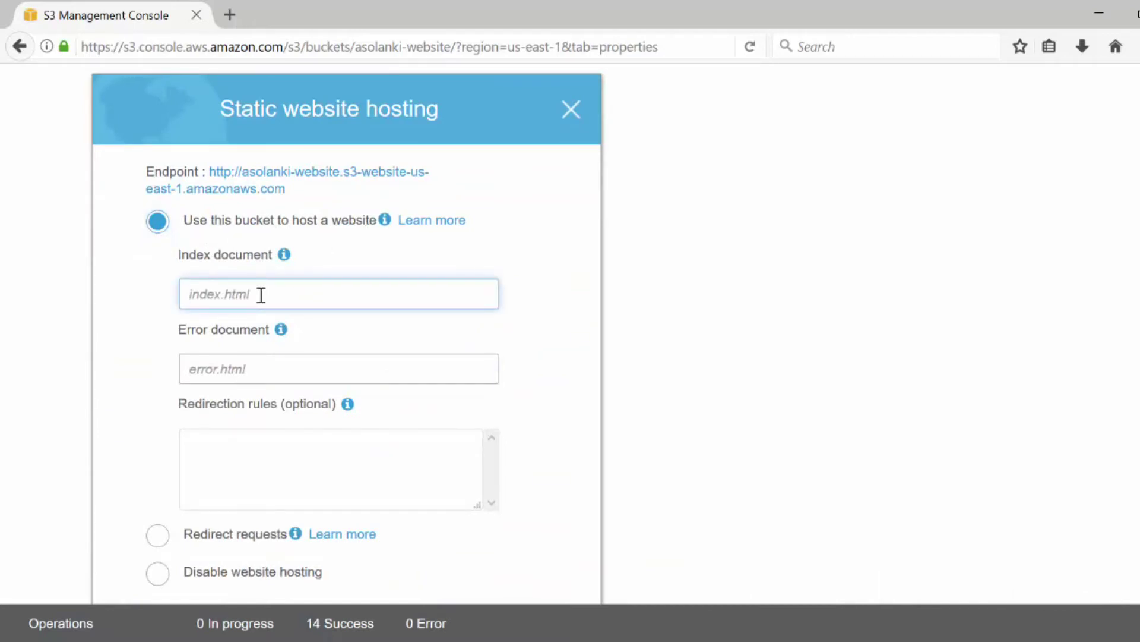
pyautogui.write('index.html')
pyautogui.click(250, 361)
pyautogui.write('e')
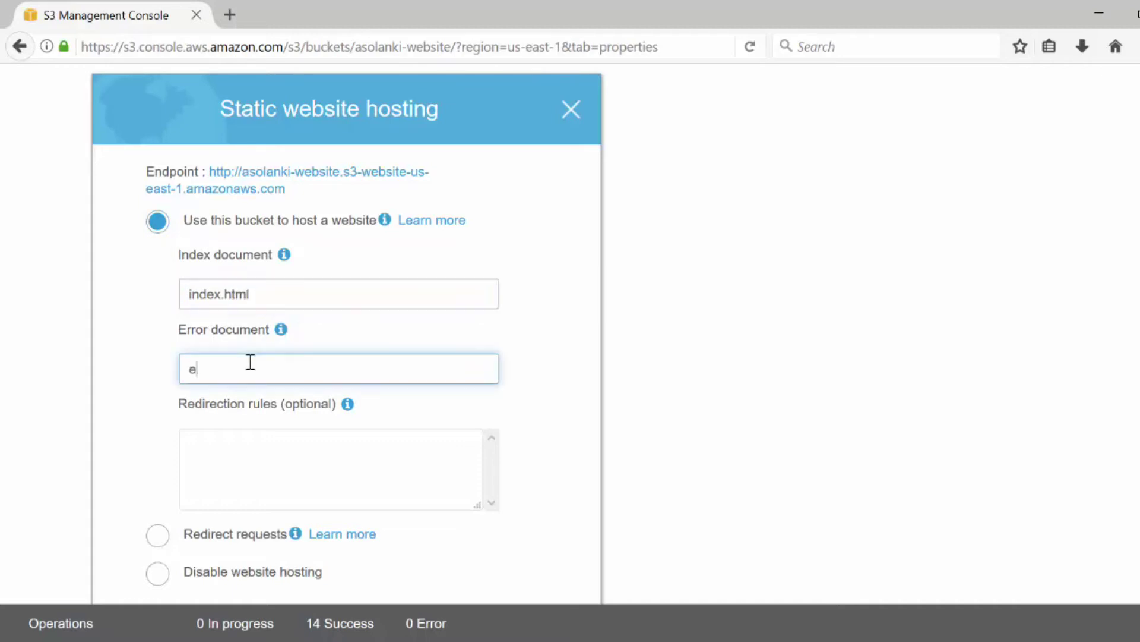
pyautogui.write('rror.html')
pyautogui.scroll(-3, 570, 333)
pyautogui.scroll(2, 570, 332)
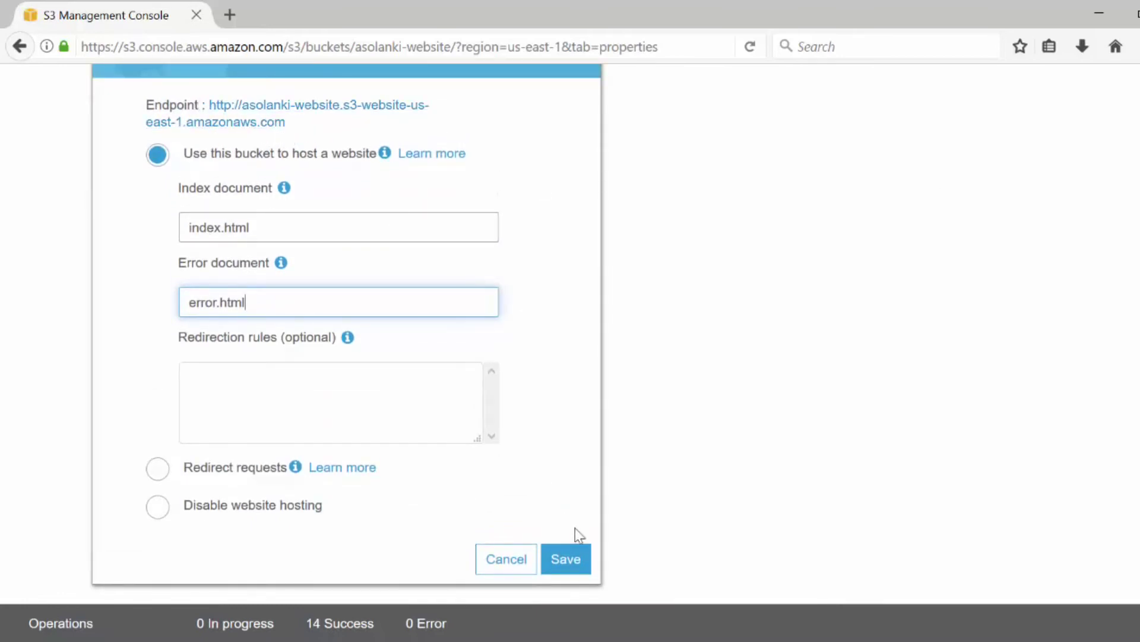
pyautogui.click(567, 561)
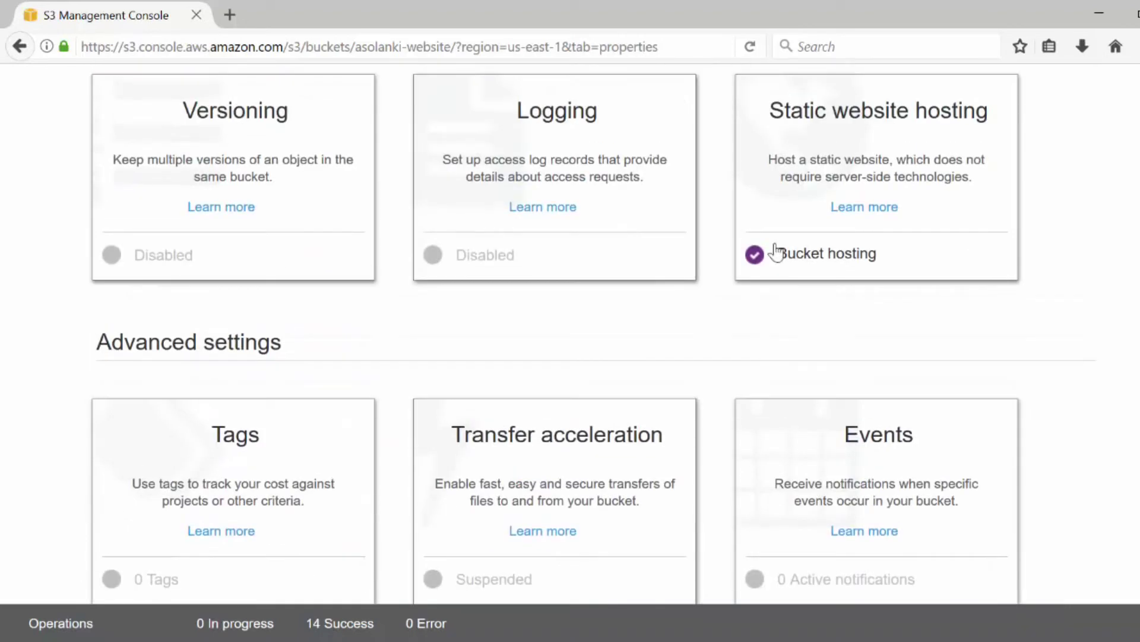
# Test the bucket's static website endpoint in a new browser tab, and close the tab and the hosting settings
pyautogui.click(855, 144)
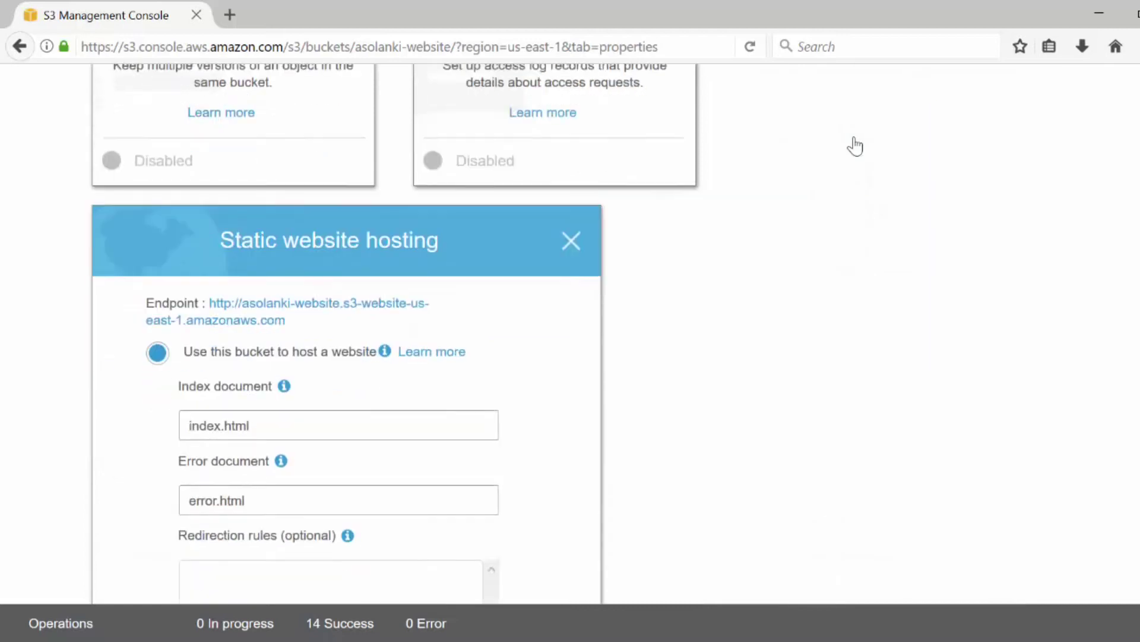
pyautogui.moveTo(323, 222); pyautogui.dragTo(209, 173)
pyautogui.click(301, 186)
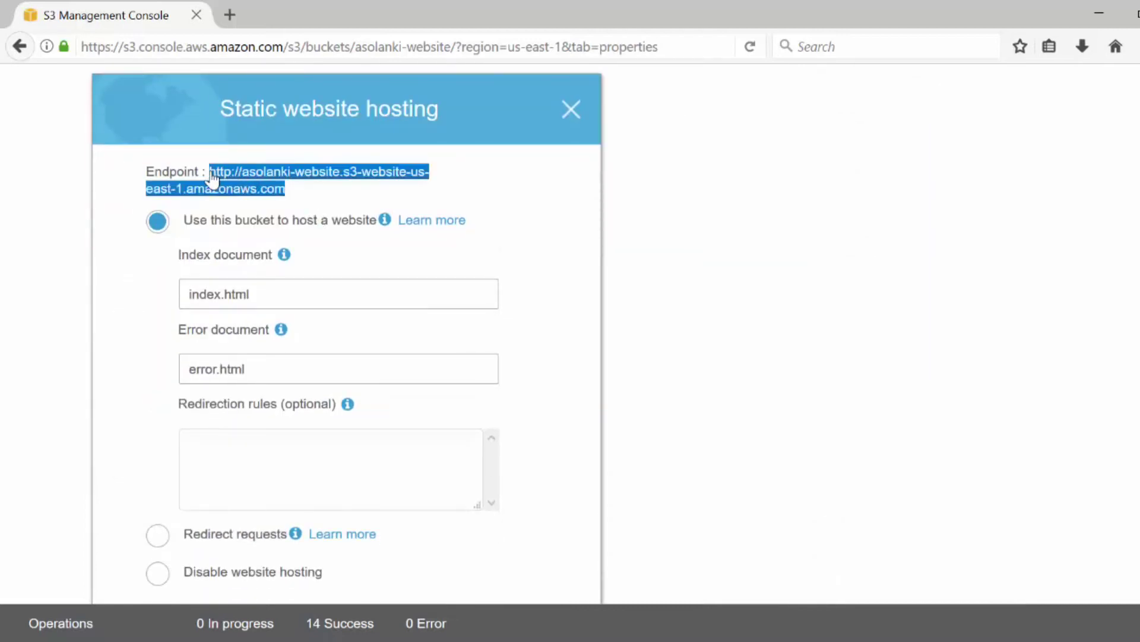
pyautogui.hotkey('ctrl', 't')
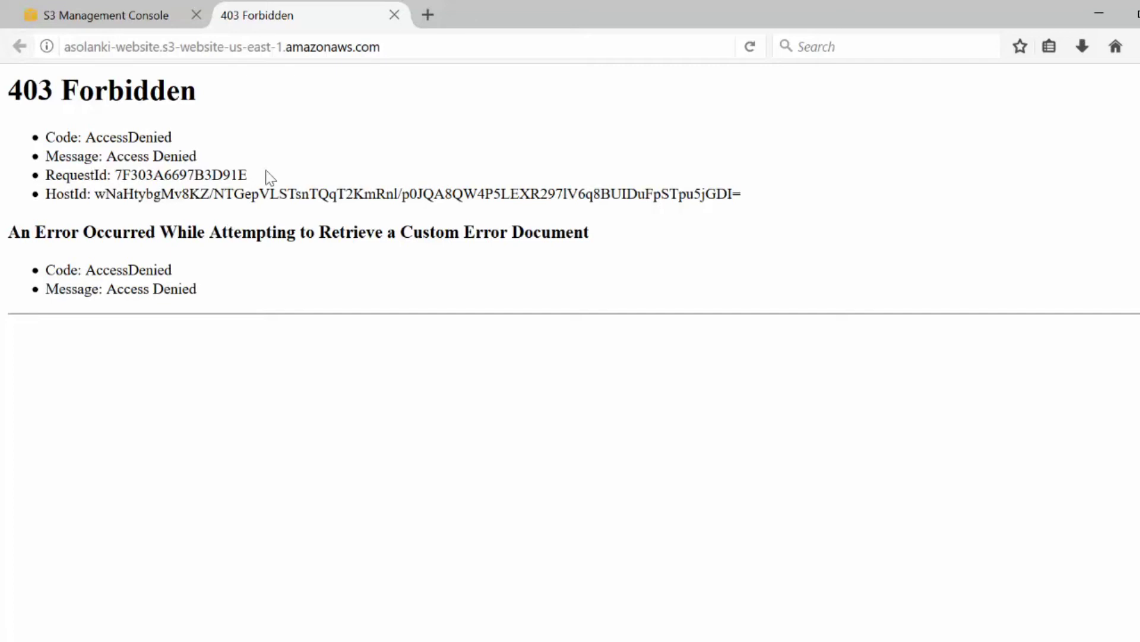
pyautogui.click(390, 16)
pyautogui.click(570, 109)
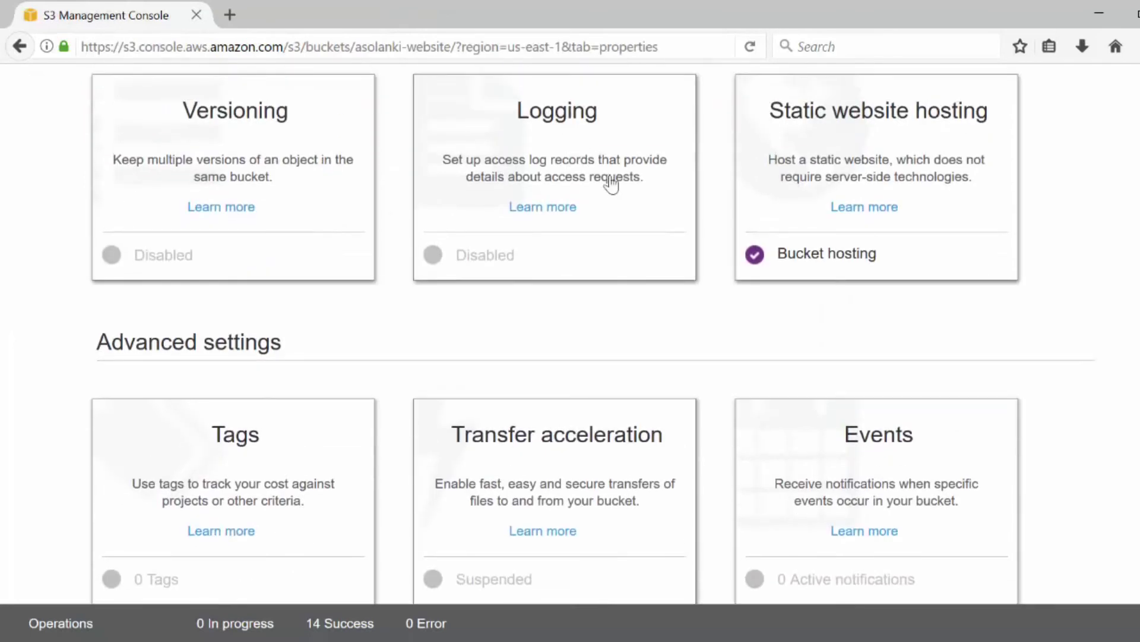
# Save a PublicReadGetObject bucket policy for asolanki-website allowing s3:GetObject to principal "*" on arn:aws:s3:::asolanki-website/*
pyautogui.scroll(3, 570, 332)
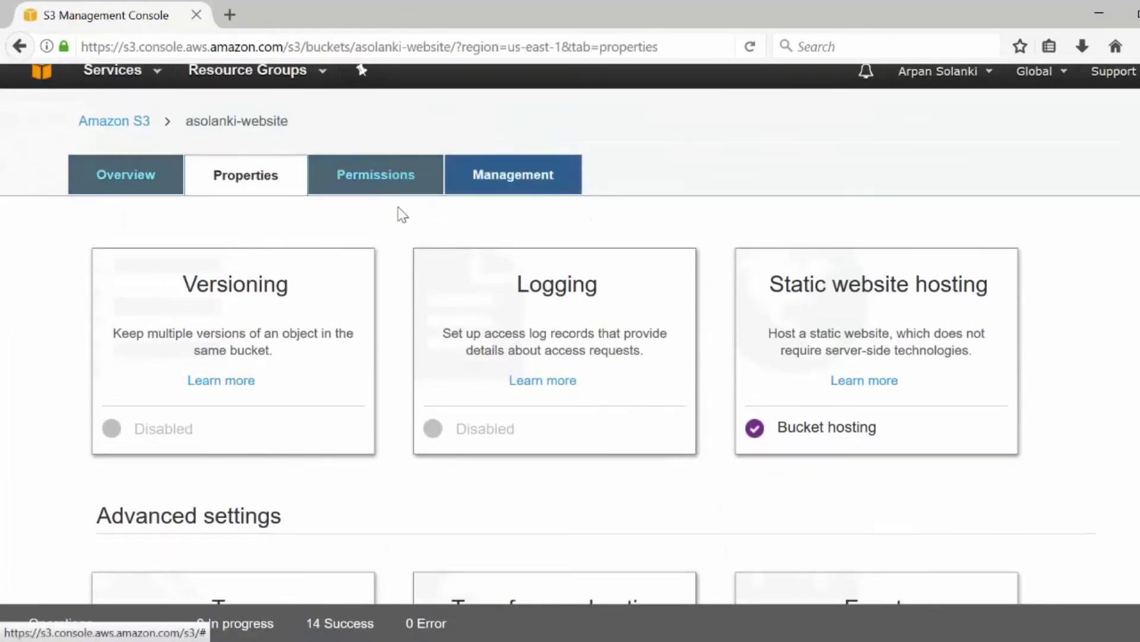
pyautogui.click(113, 125)
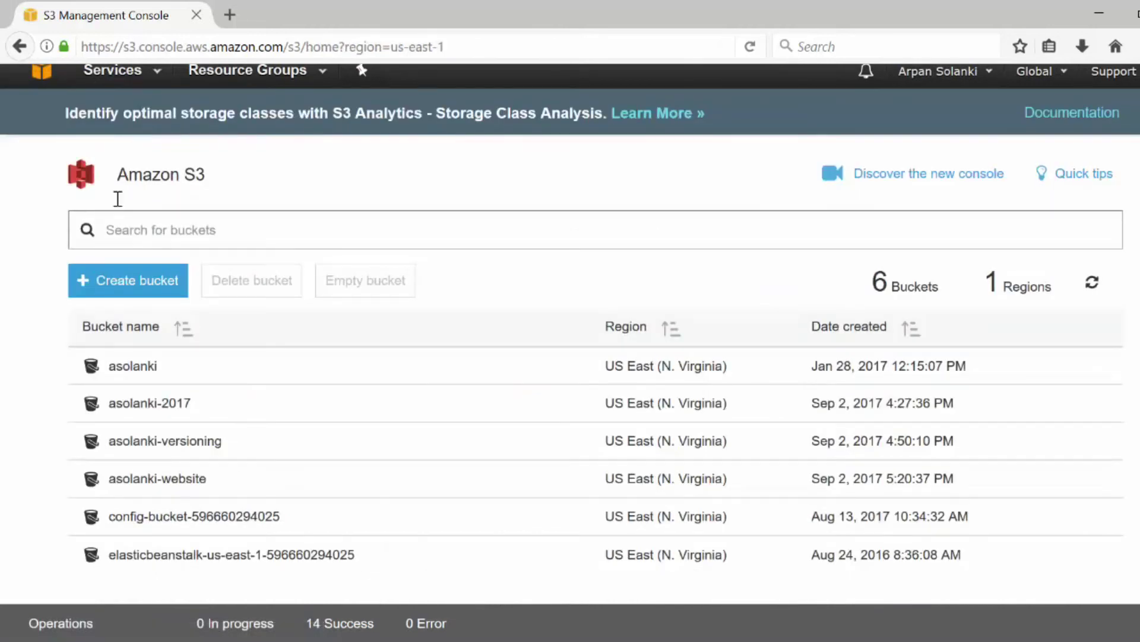
pyautogui.click(169, 479)
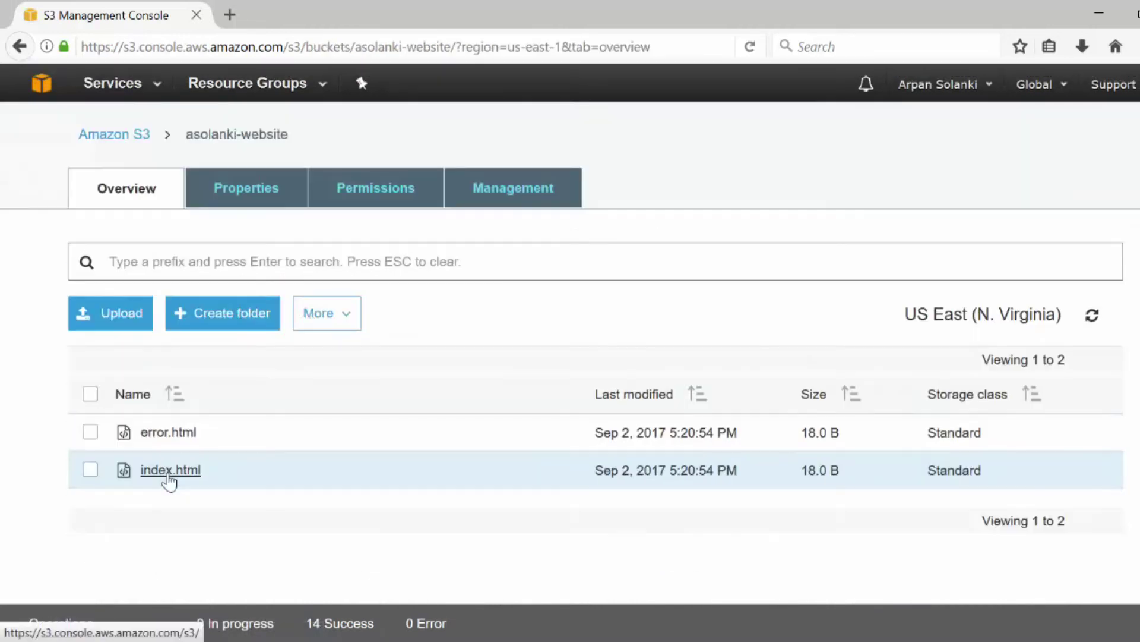
pyautogui.click(381, 202)
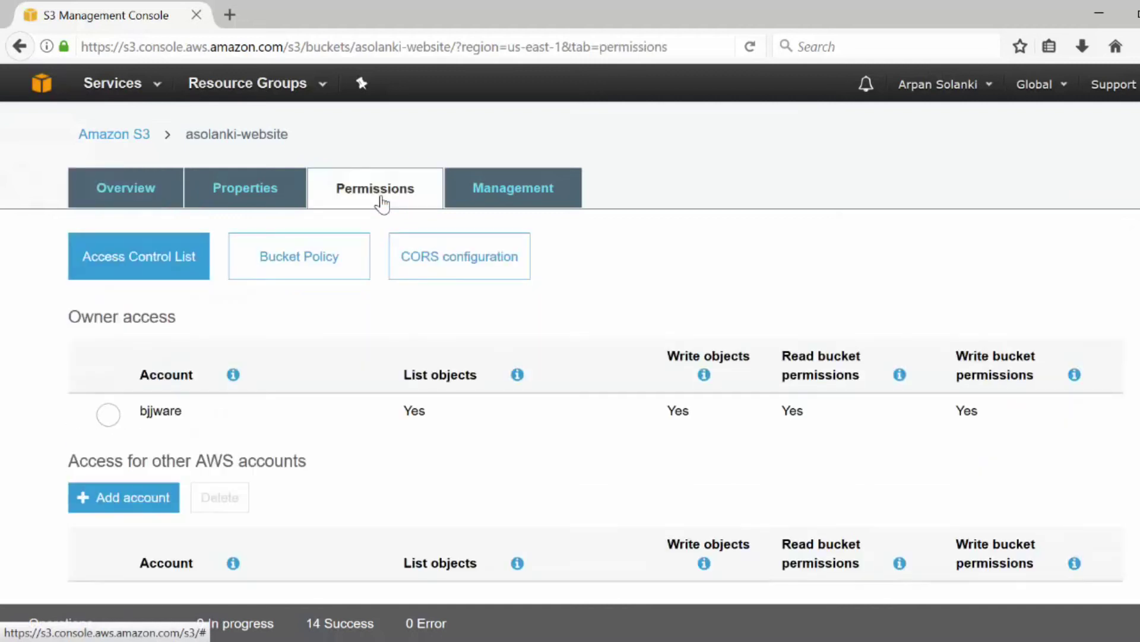
pyautogui.click(308, 263)
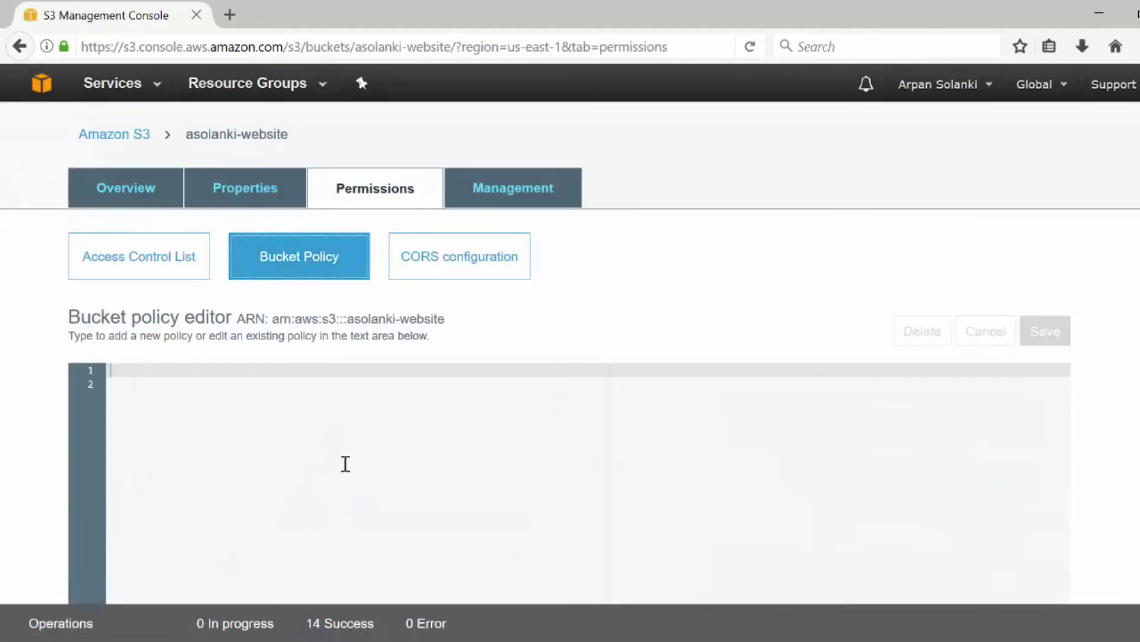
pyautogui.click(345, 461)
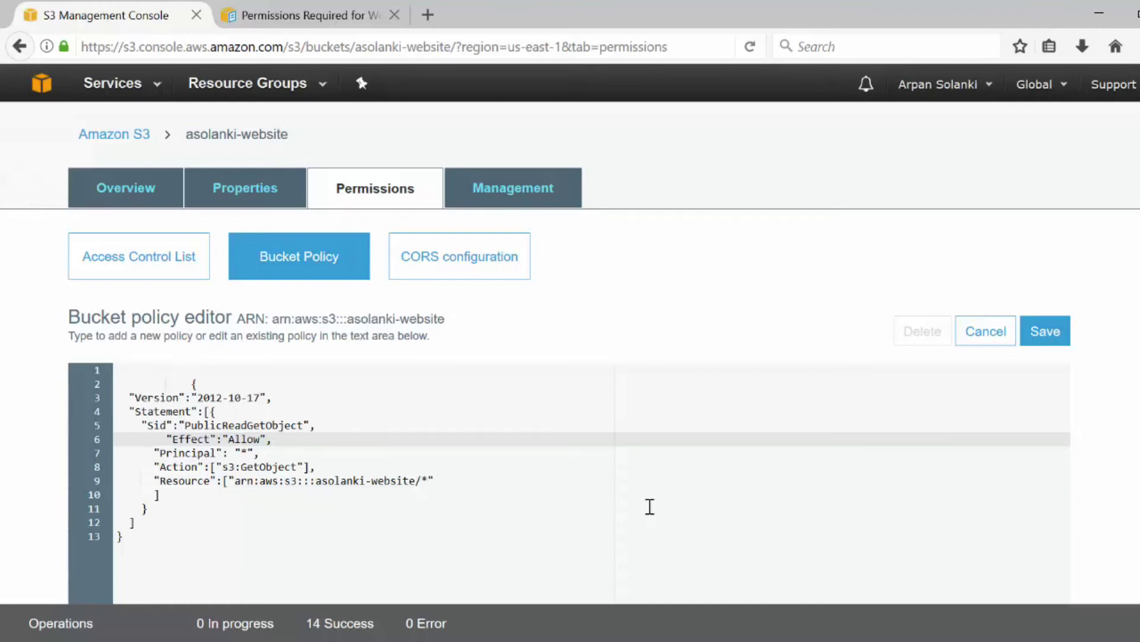
pyautogui.click(1057, 348)
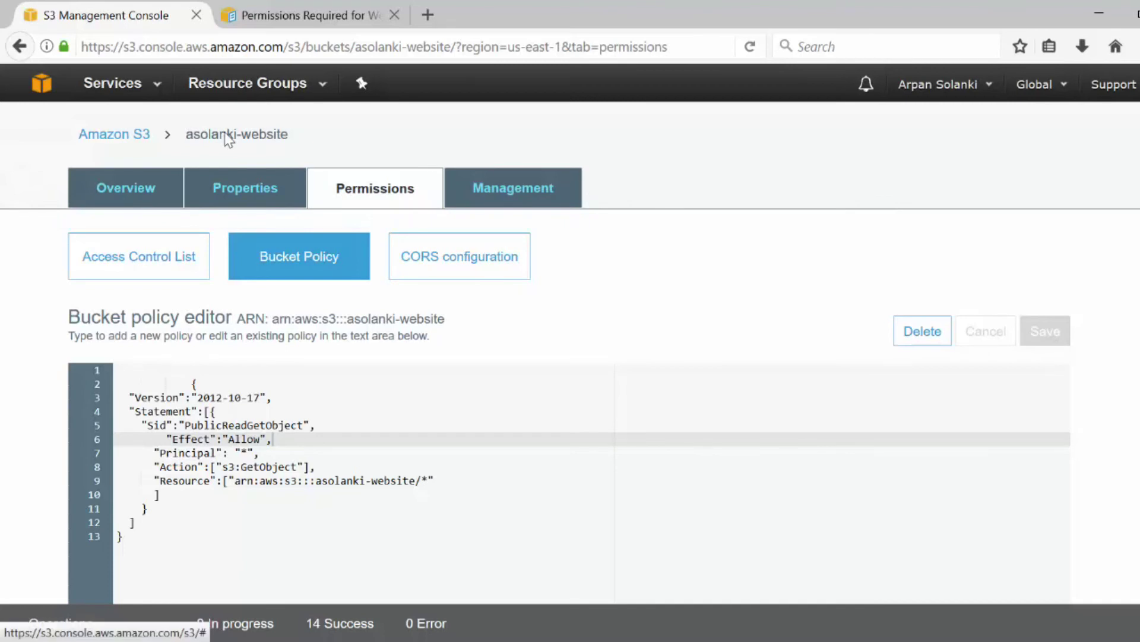
# Open the asolanki-website endpoint from the bucket's static website hosting settings to check the index page
pyautogui.click(137, 137)
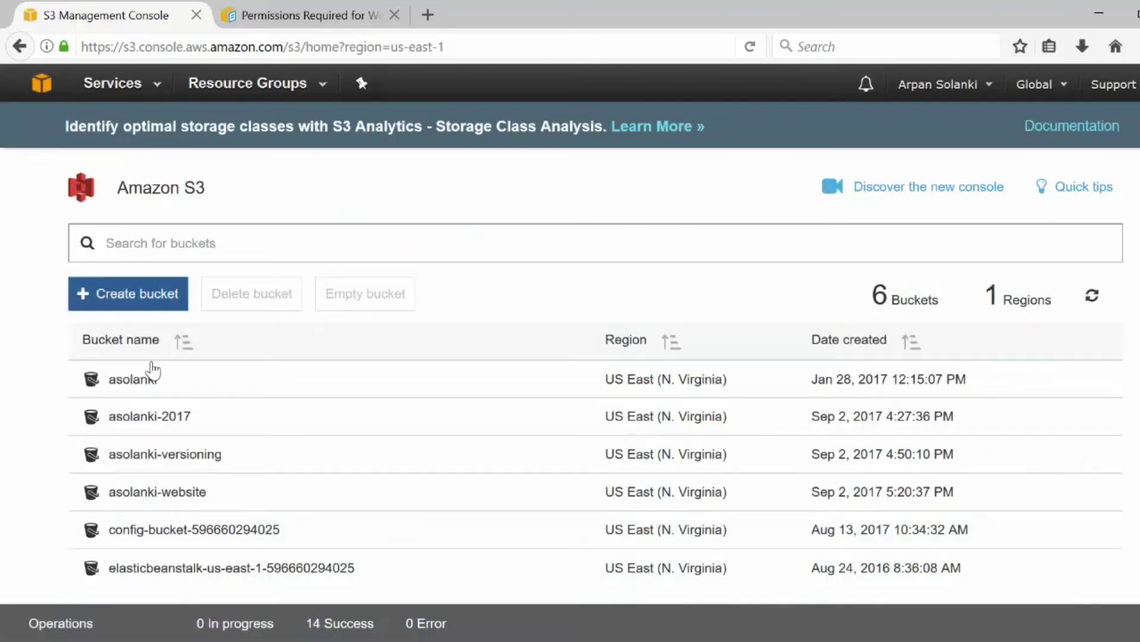
pyautogui.click(170, 492)
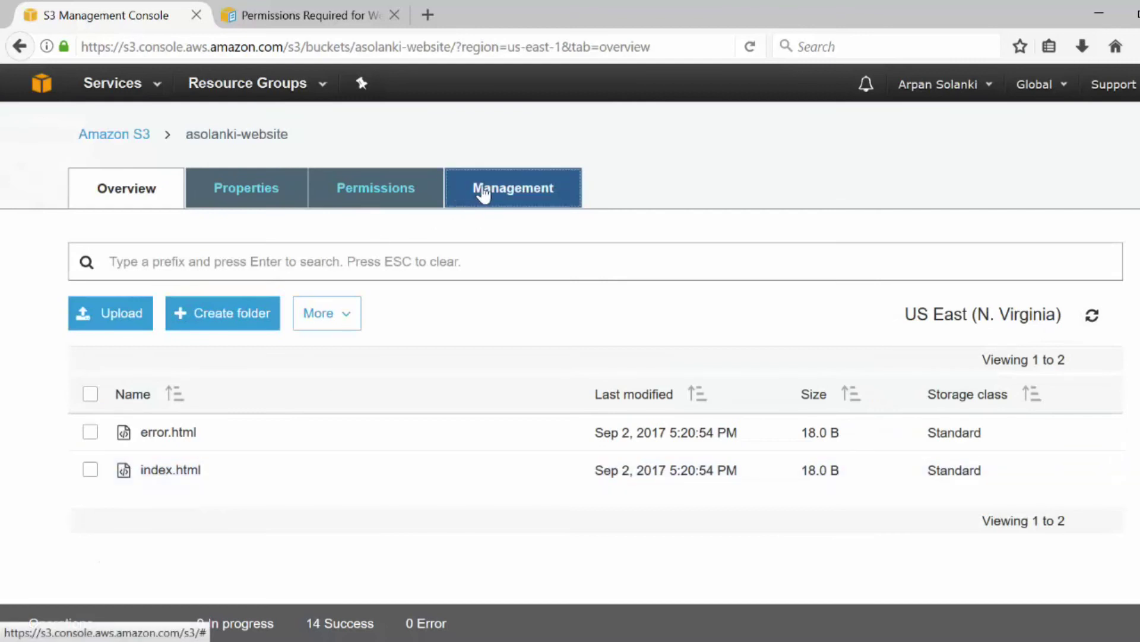
pyautogui.click(481, 194)
pyautogui.click(244, 205)
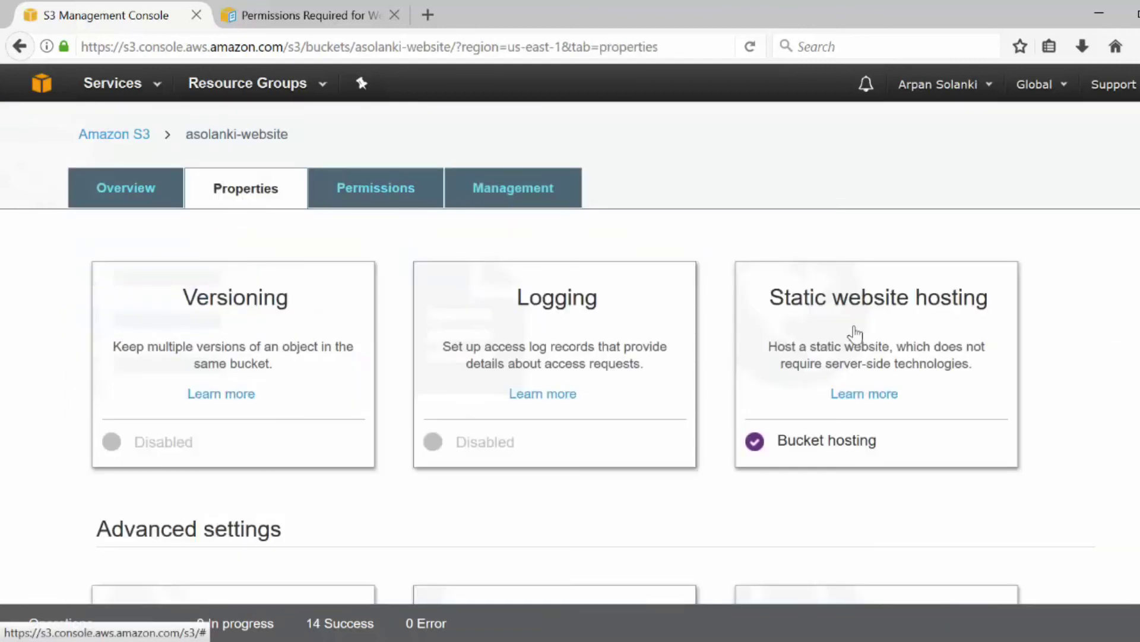
pyautogui.click(904, 318)
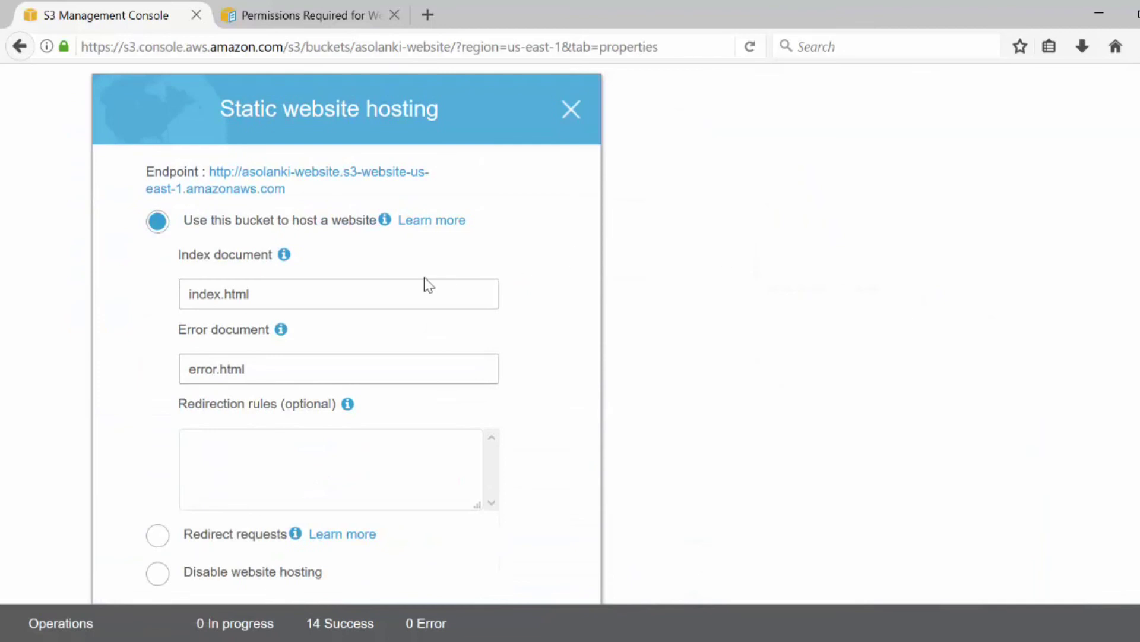
pyautogui.click(321, 177)
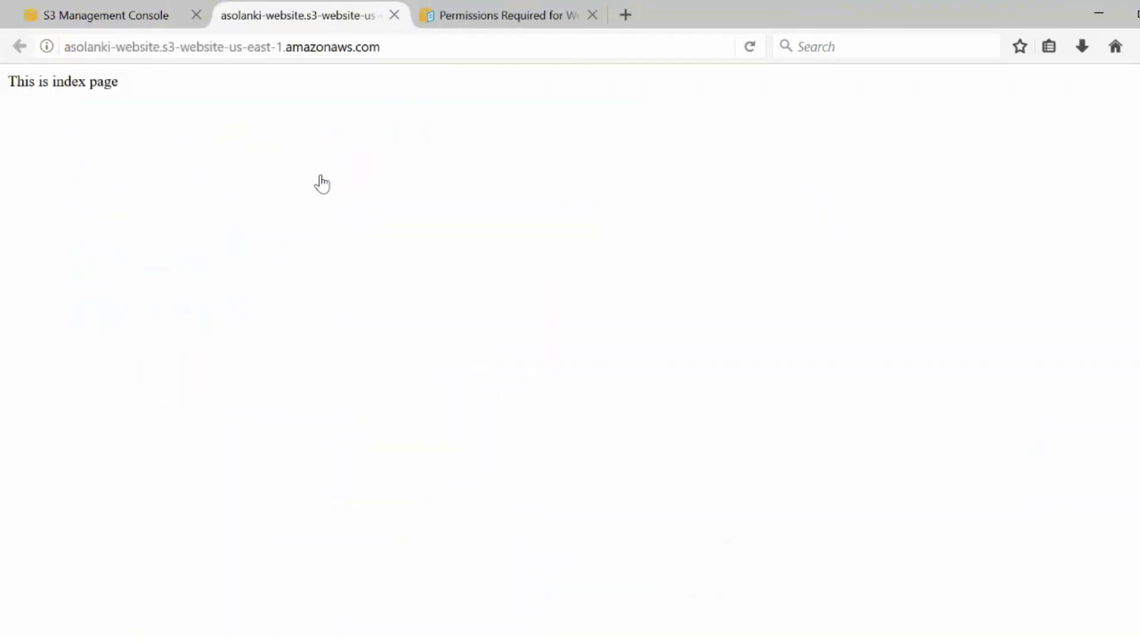
# Request the nonexistent path /adfsa on the website to check the error page, and return to the S3 console
pyautogui.click(404, 47)
pyautogui.click(405, 49)
pyautogui.write('/adfsa')
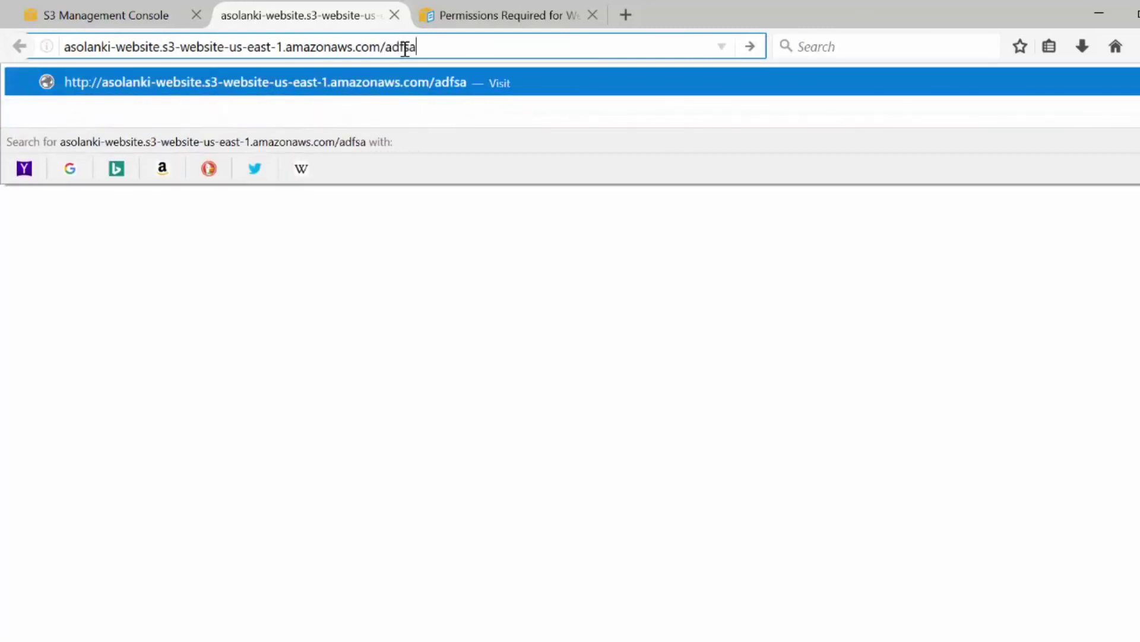
pyautogui.press('Return')
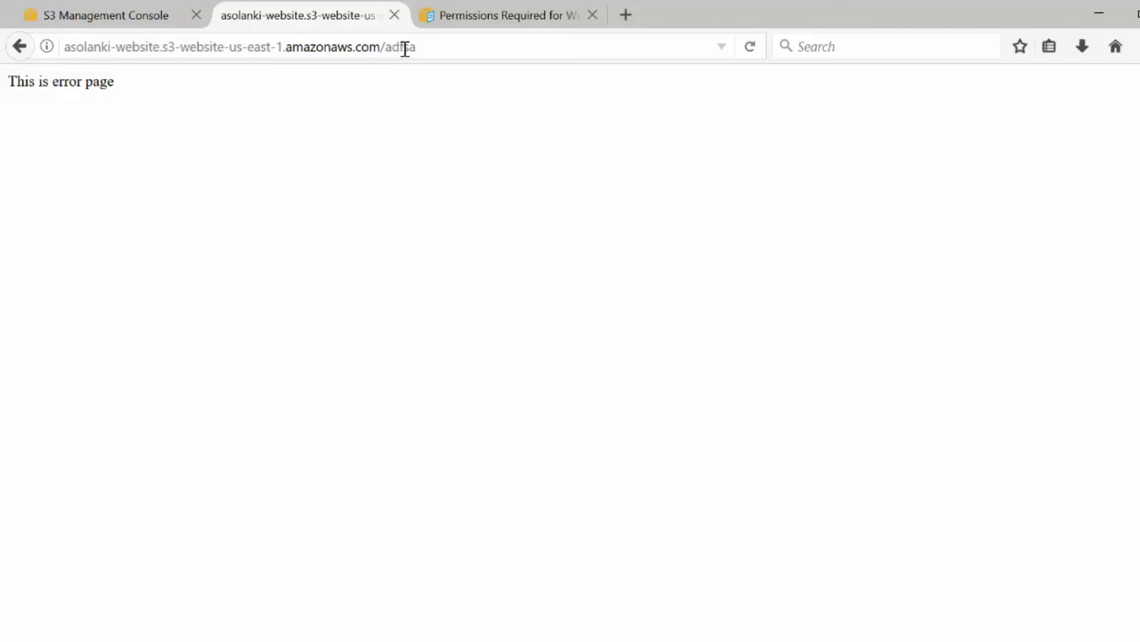
pyautogui.click(157, 18)
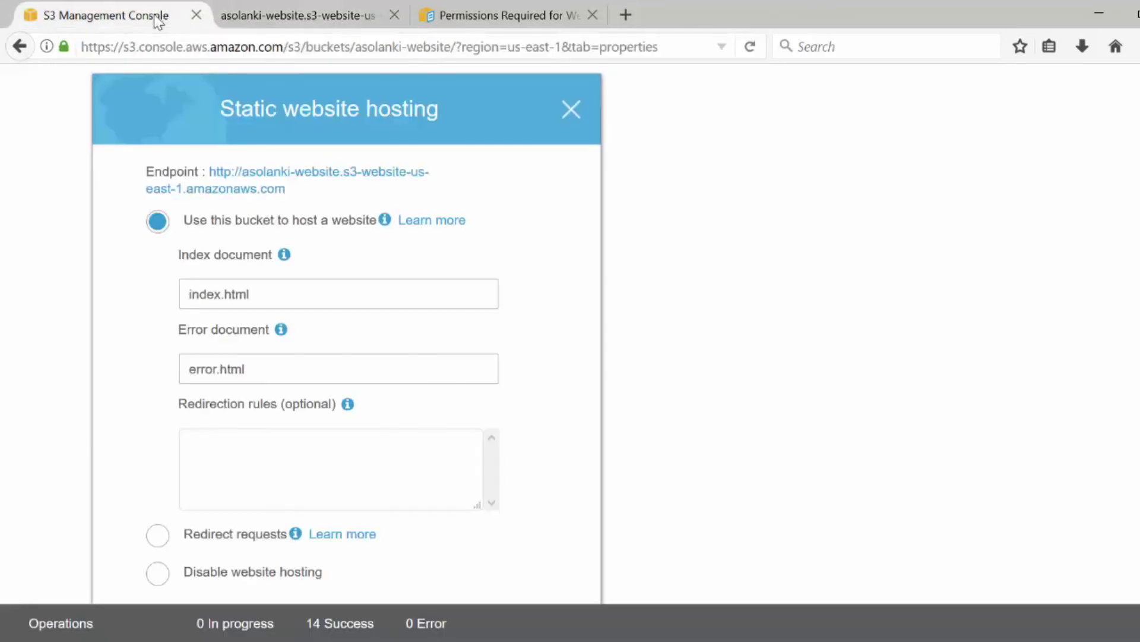